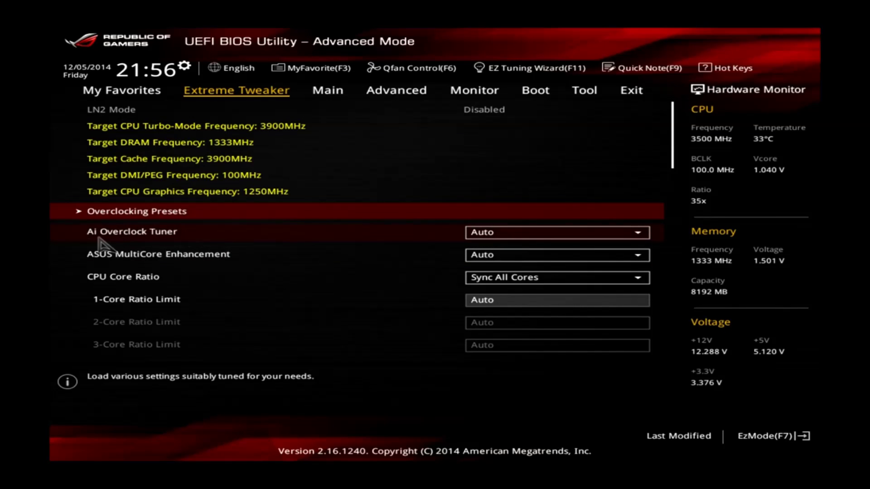
Step: Switch Ai Overclock Tuner to Manual
click(480, 232)
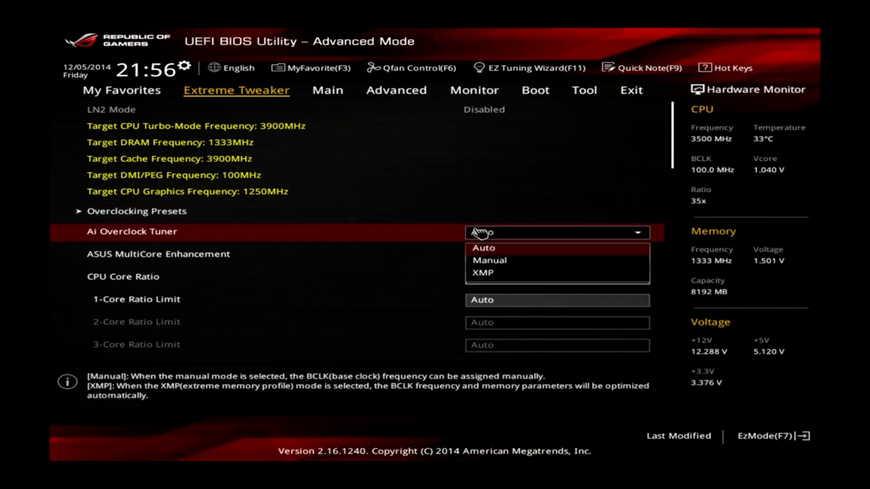
click(491, 262)
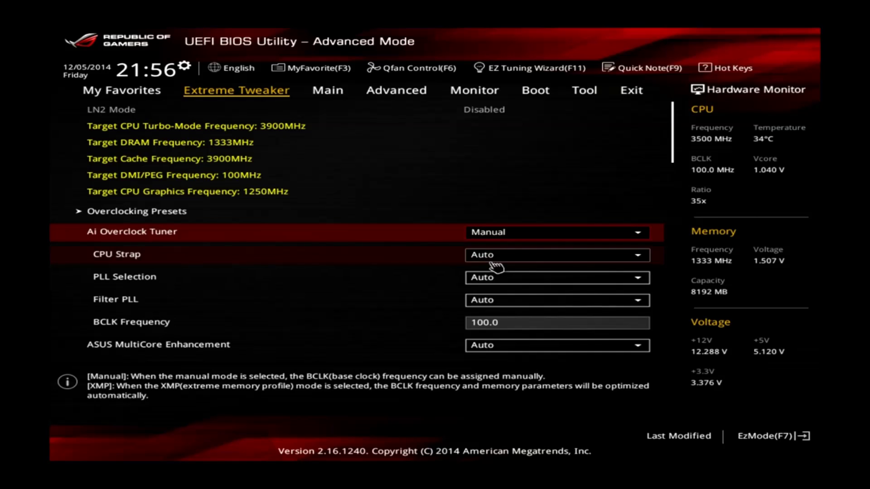
key(Down)
key(Down)
key(Down)
key(Down)
key(Down)
key(Down)
key(Down)
key(Down)
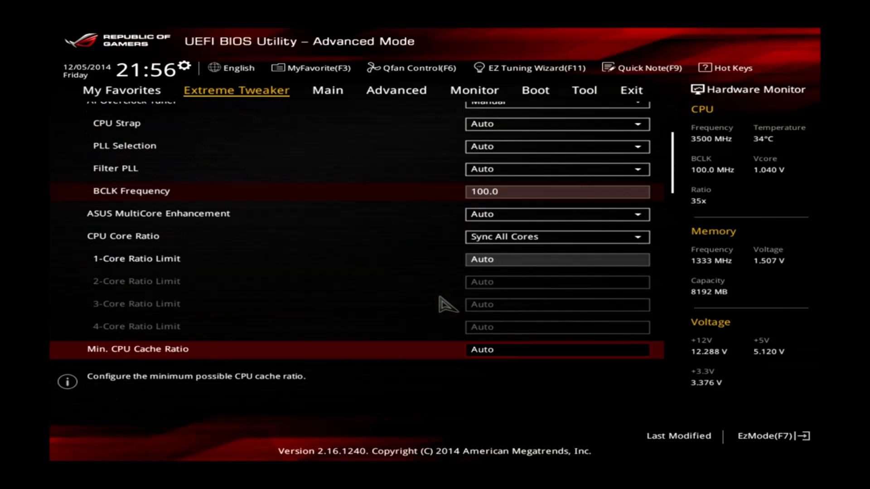
Step: Set the 1-Core Ratio Limit to 40 so all four cores sync at 40x
click(483, 262)
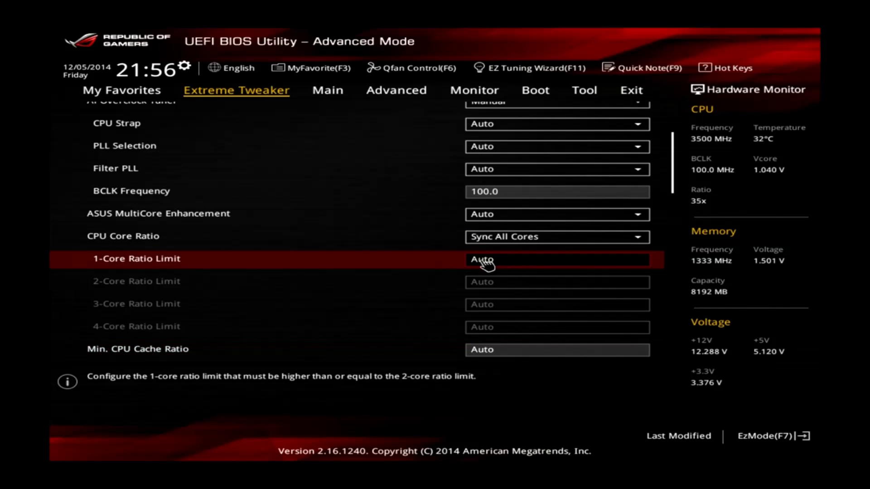
text(40)
key(Return)
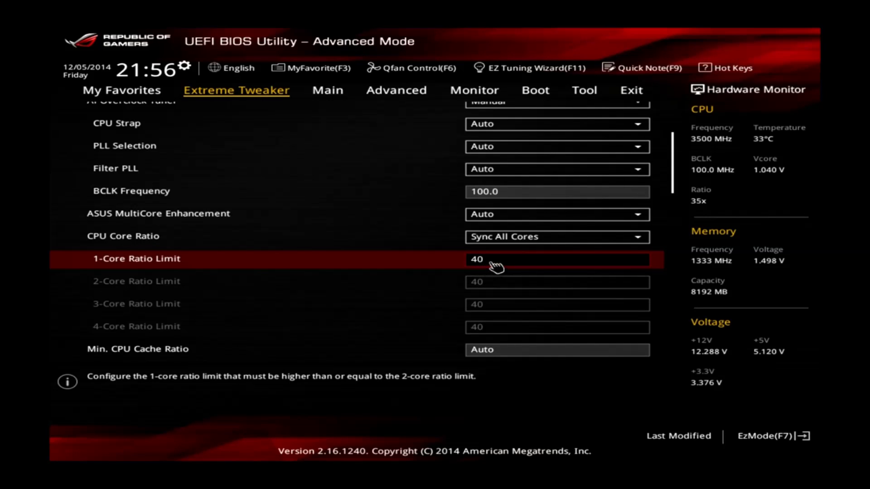
Step: Set CPU Core Voltage to 1.15 V and bring up the Save Changes & Reset confirmation
scroll(496, 267, down, 7)
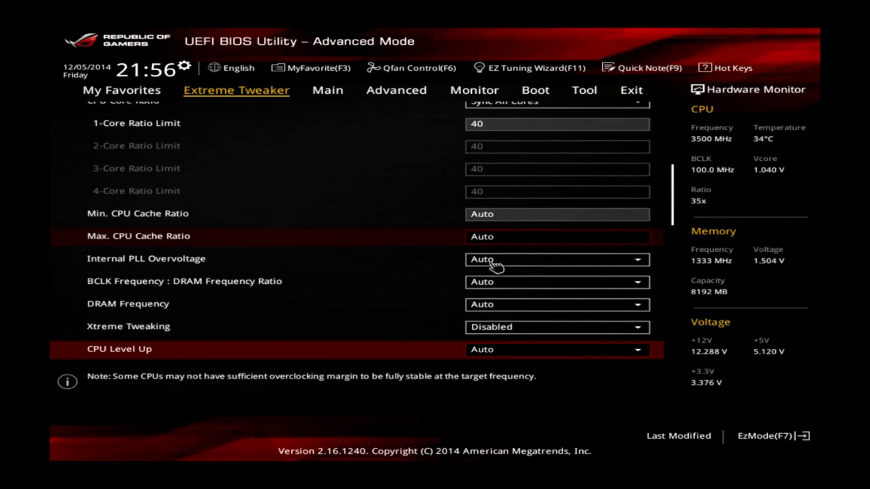
scroll(496, 267, down, 8)
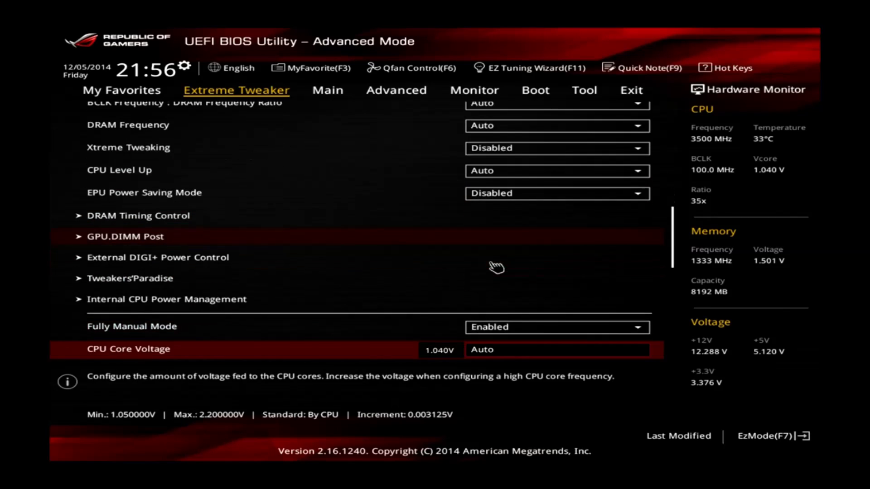
scroll(496, 267, down, 2)
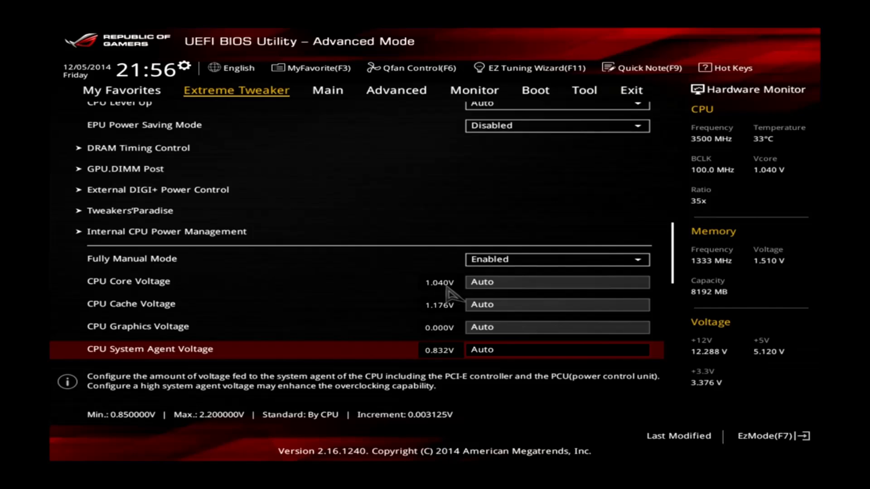
click(486, 285)
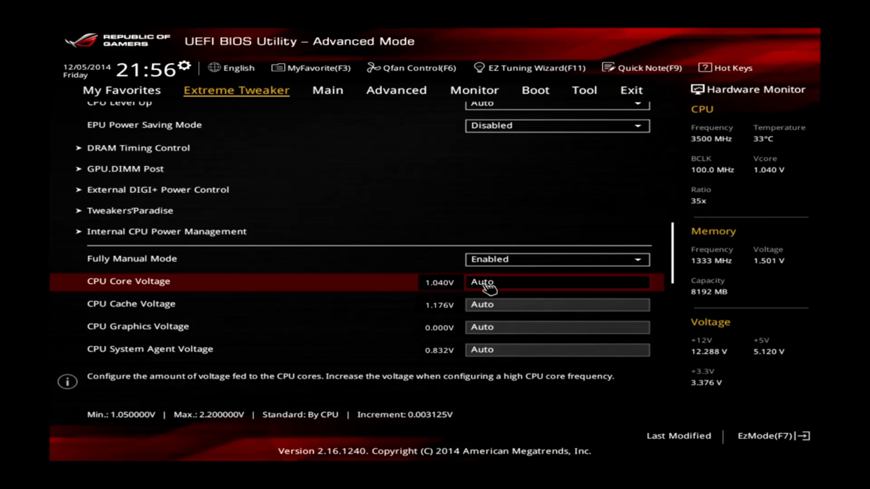
text(1.15)
key(Return)
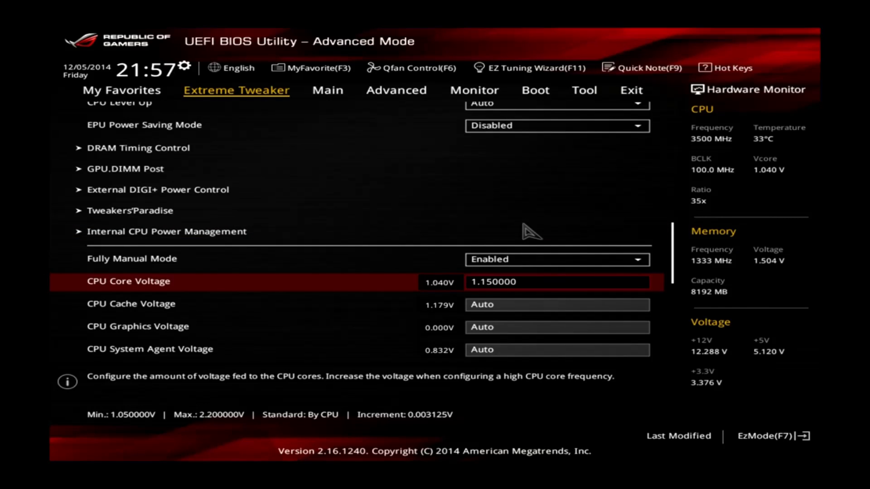
key(F10)
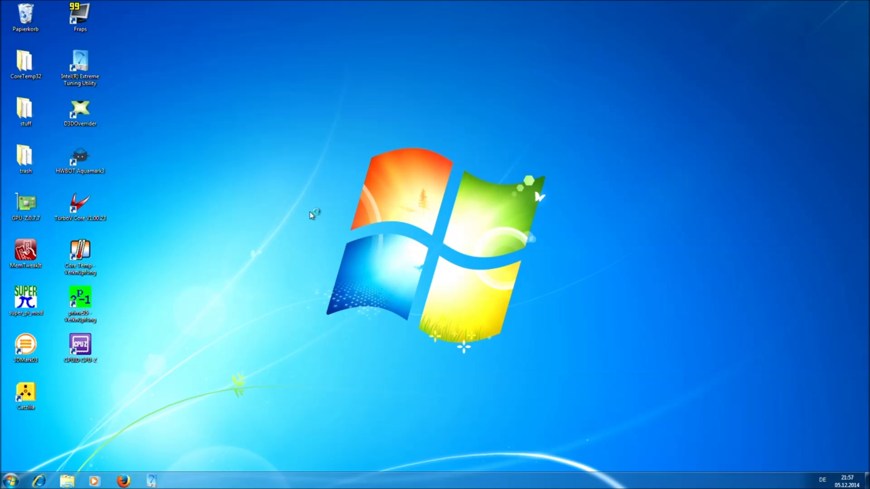
Step: Launch CPU-Z and check per-core clocks and mainboard info, returning to the CPU tab
double_click(89, 357)
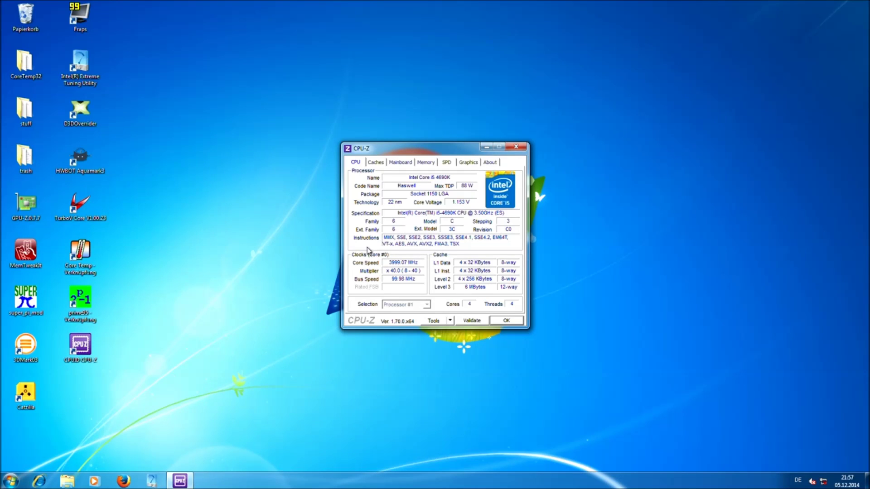
click(366, 246)
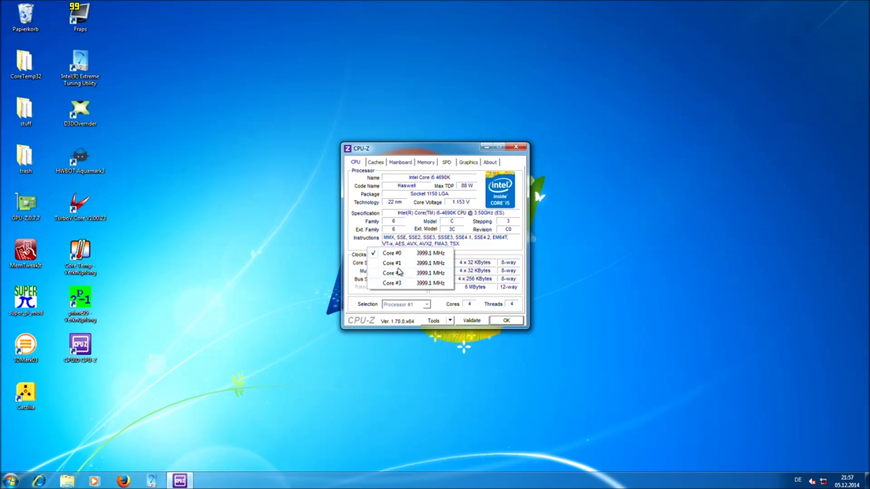
click(391, 164)
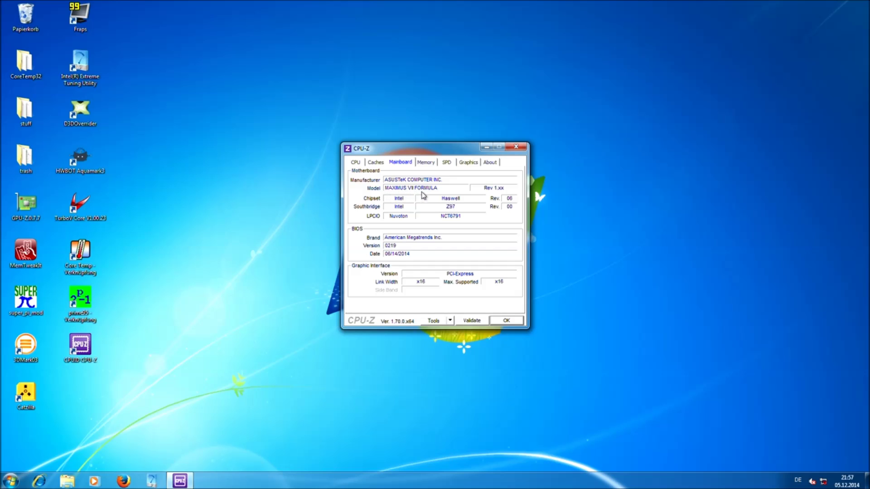
click(356, 164)
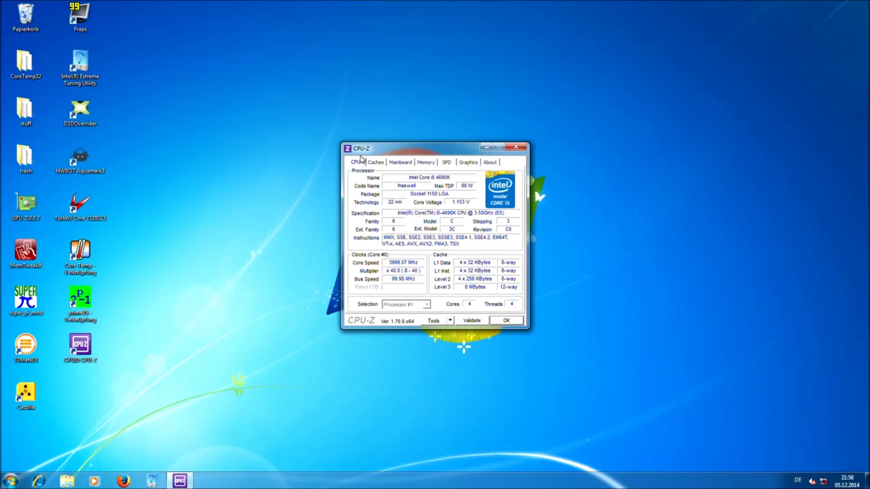
Step: Place CPU-Z at the top-left with Core Temp open beside it
drag(363, 149, 157, 14)
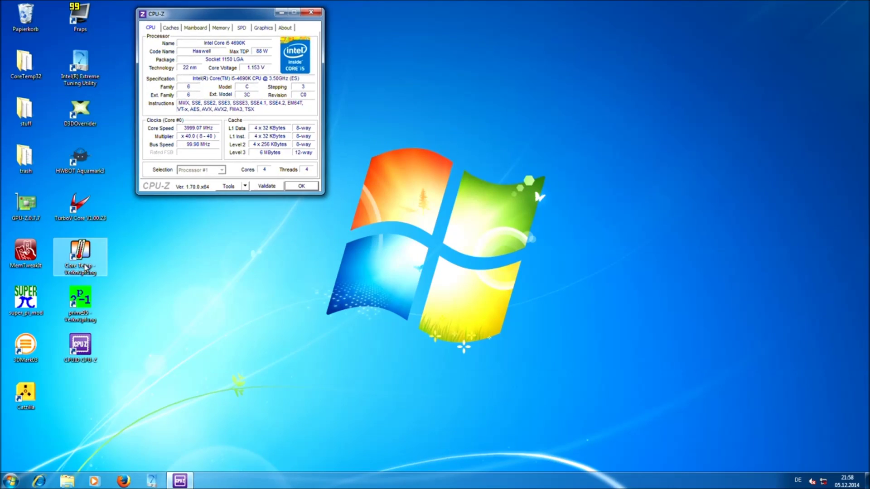
double_click(83, 259)
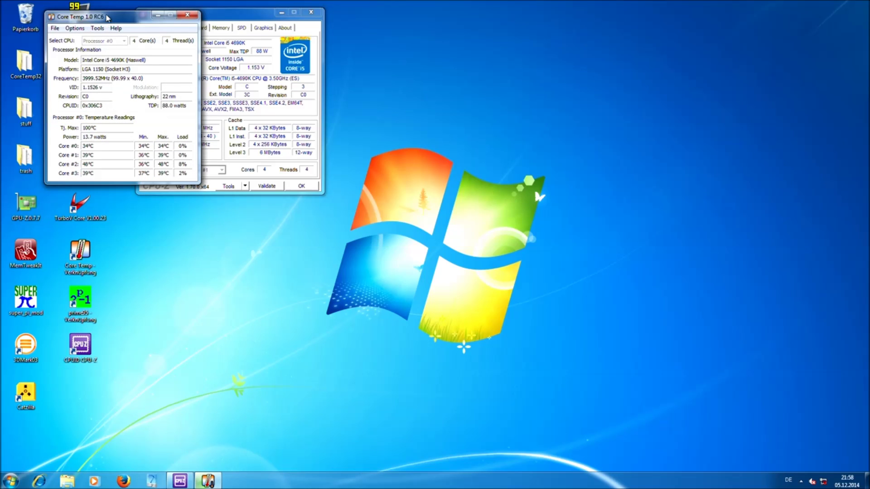
drag(107, 18, 393, 15)
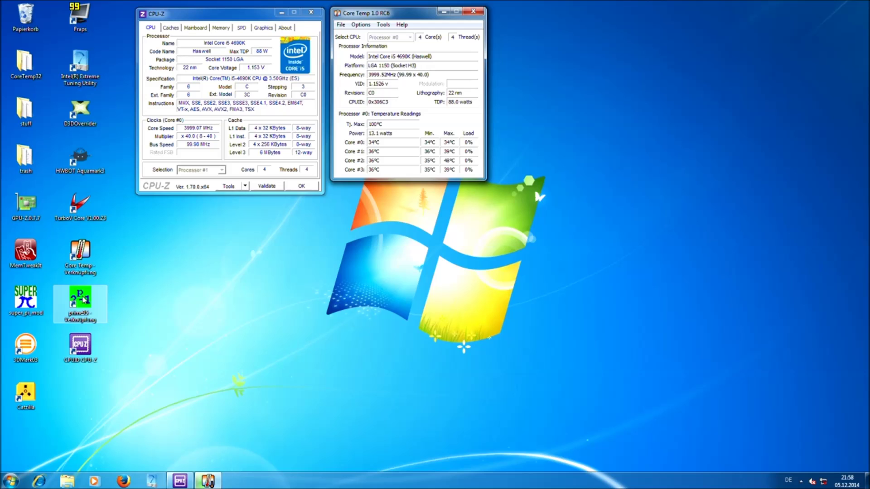
Step: Launch Prime95 and choose a custom torture test with 1344K minimum and maximum FFT size
double_click(84, 300)
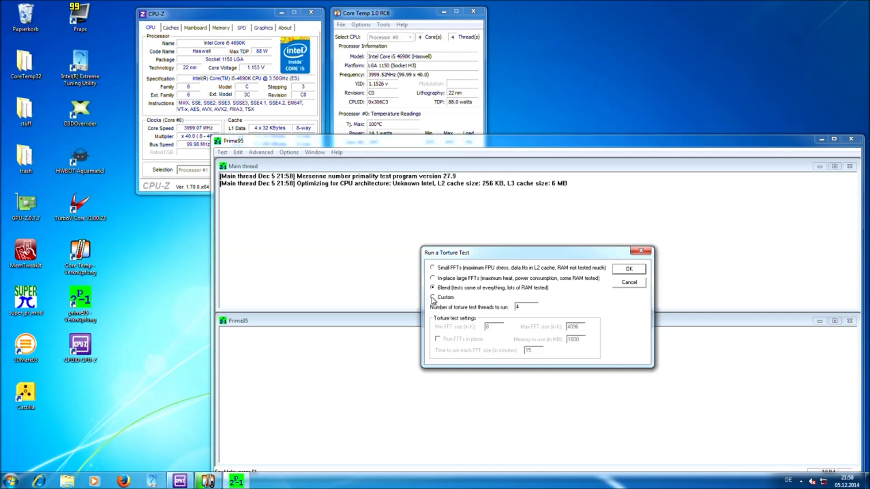
click(433, 297)
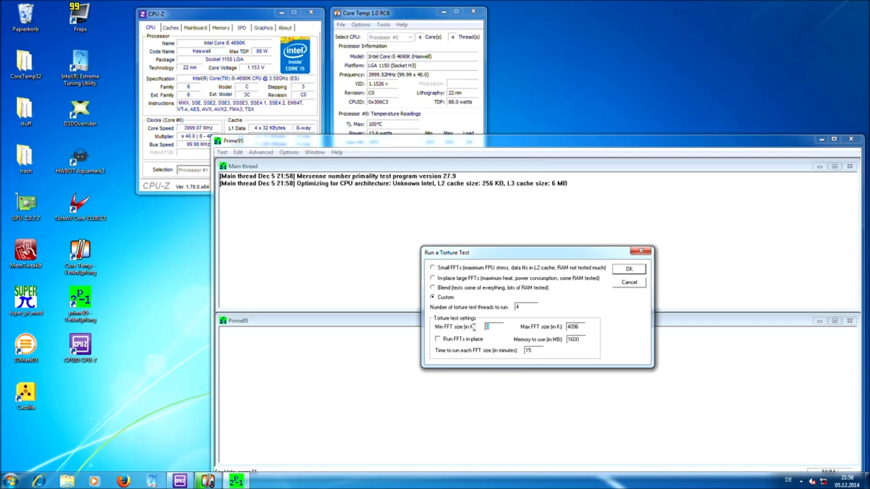
text(1344)
click(584, 326)
drag(584, 327, 553, 329)
text(1)
Step: Run the FFTs in-place and start the torture test, keeping Core Temp visible
click(437, 340)
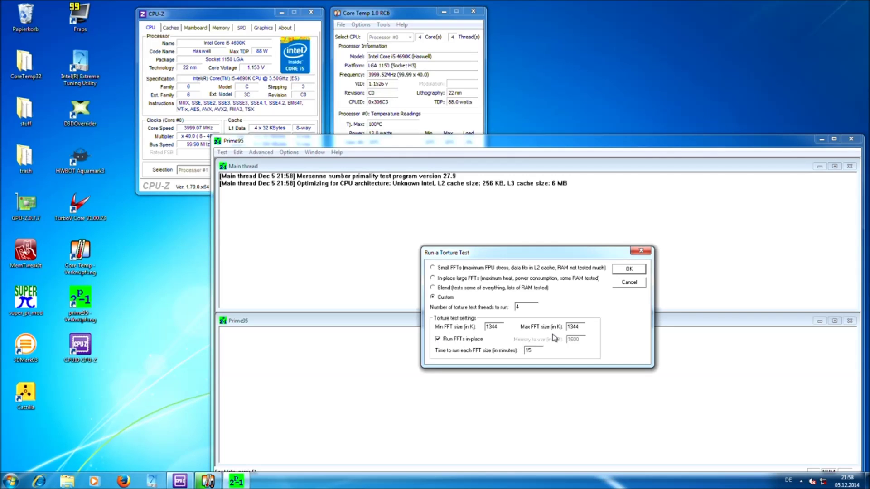
click(630, 271)
drag(491, 145, 435, 212)
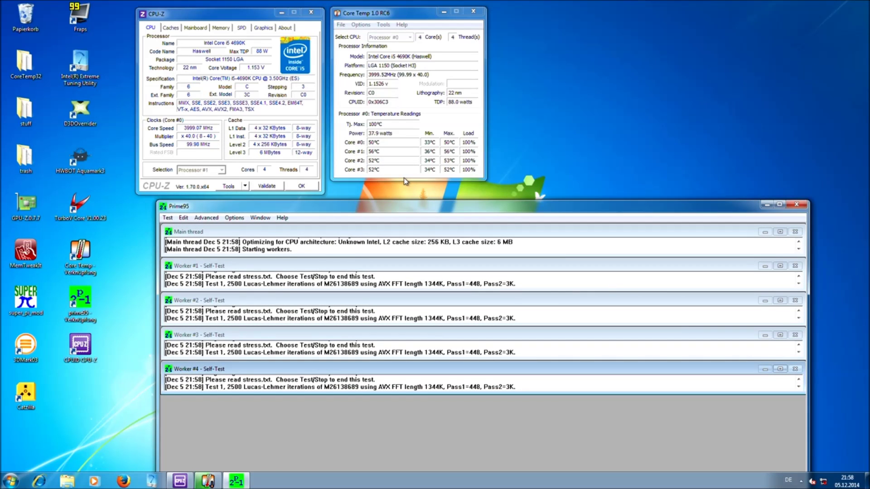